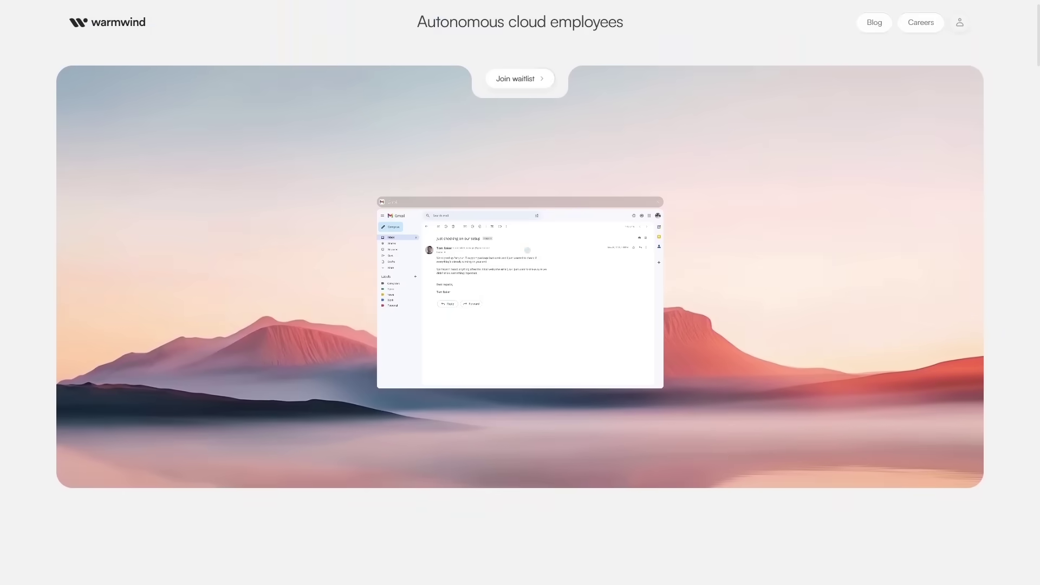
Scroll the Warmwind homepage past the app strip and comparison card to the mountain workspace video
scroll(520, 292, down, 4)
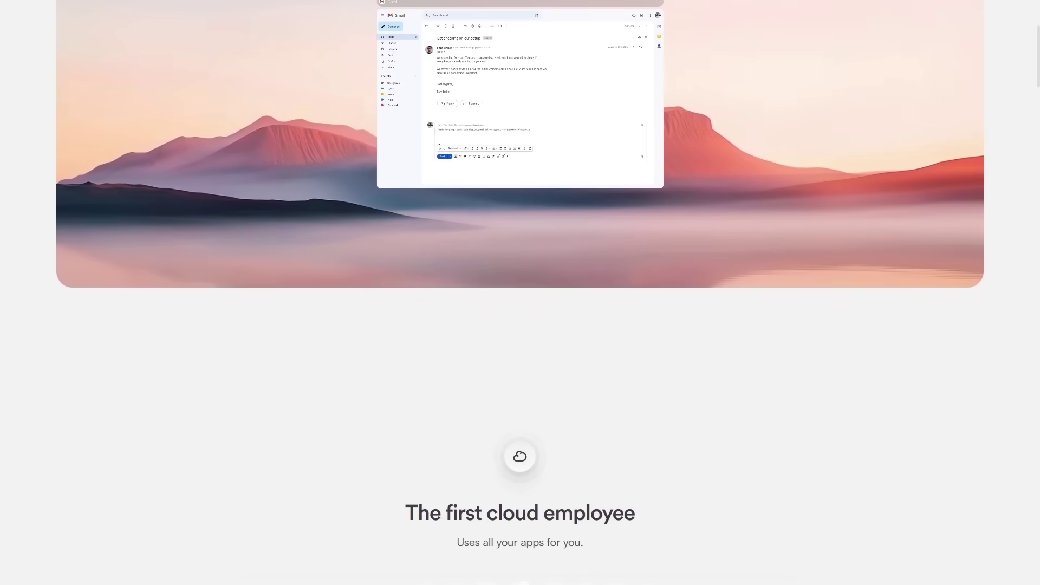
scroll(520, 292, down, 5)
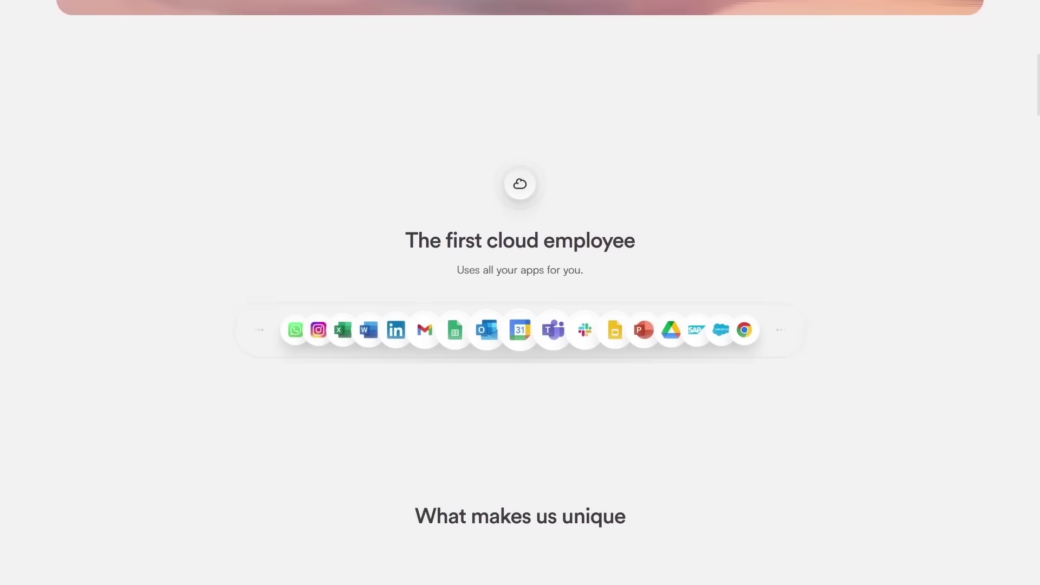
scroll(520, 292, down, 6)
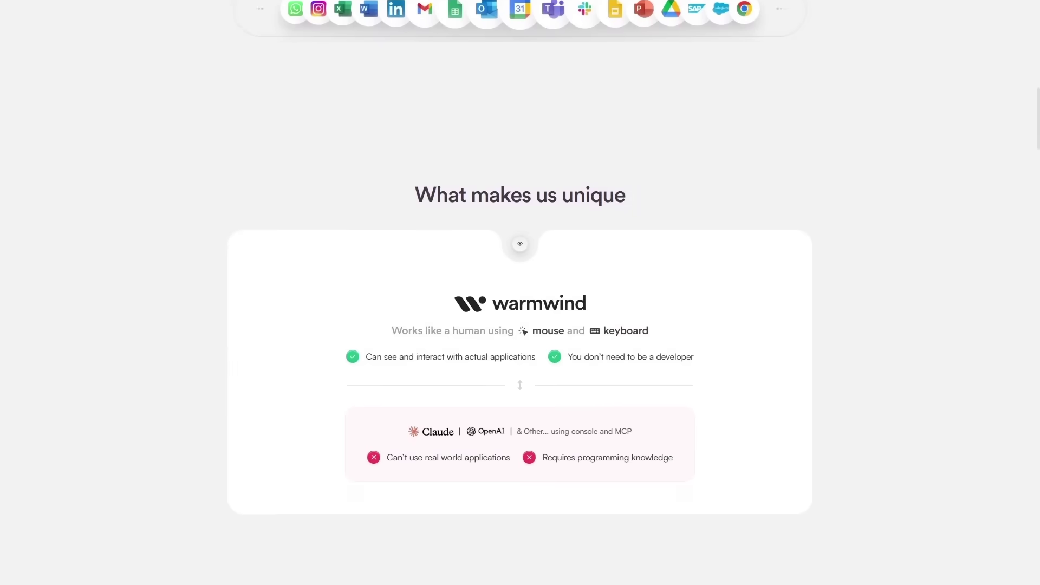
scroll(520, 292, down, 6)
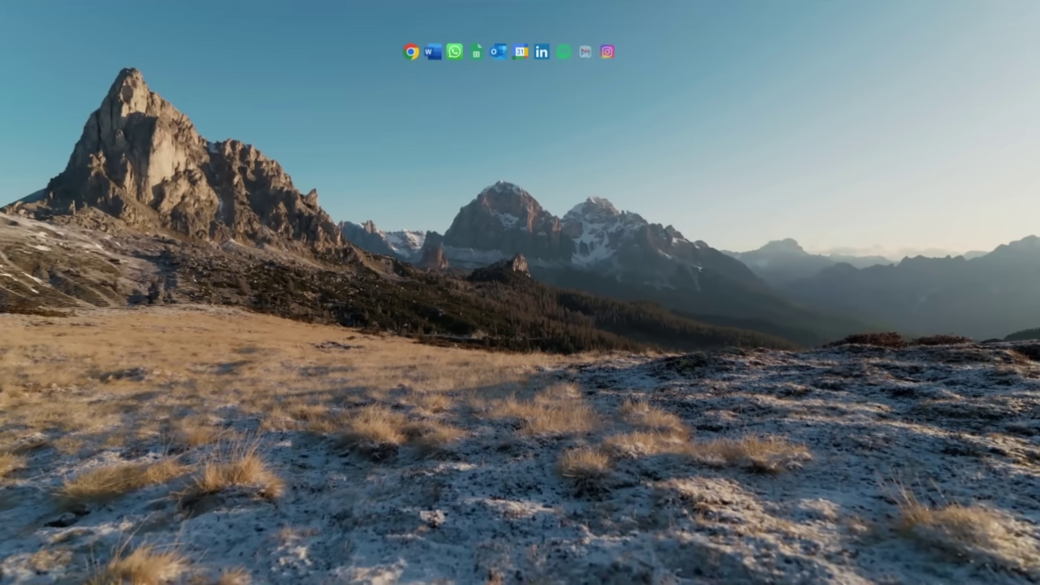
Download the Outlook app from the App Store's 'outlook' search results
scroll(520, 293, down, 5)
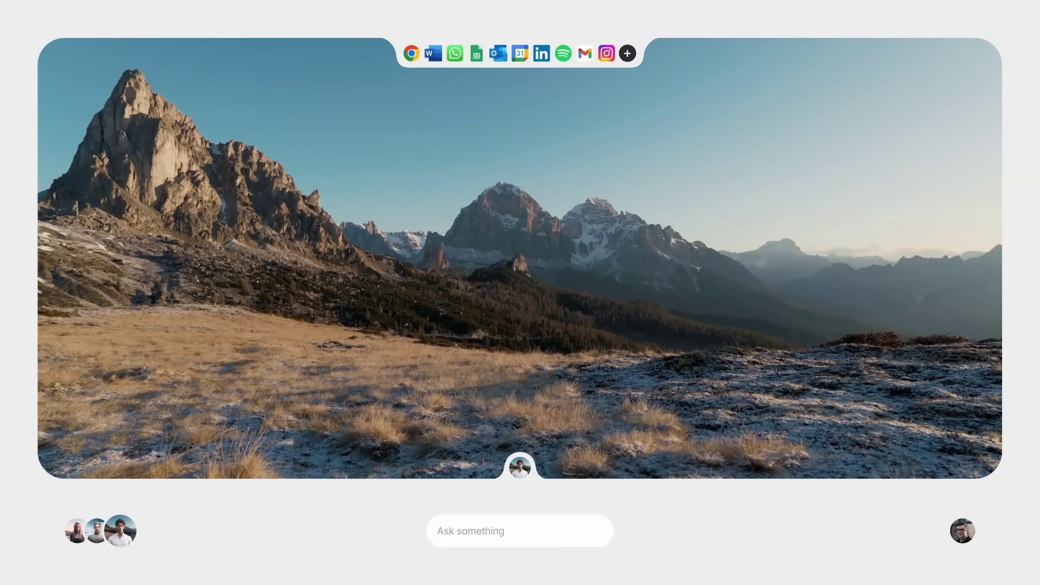
scroll(514, 504, down, 5)
scroll(515, 497, down, 3)
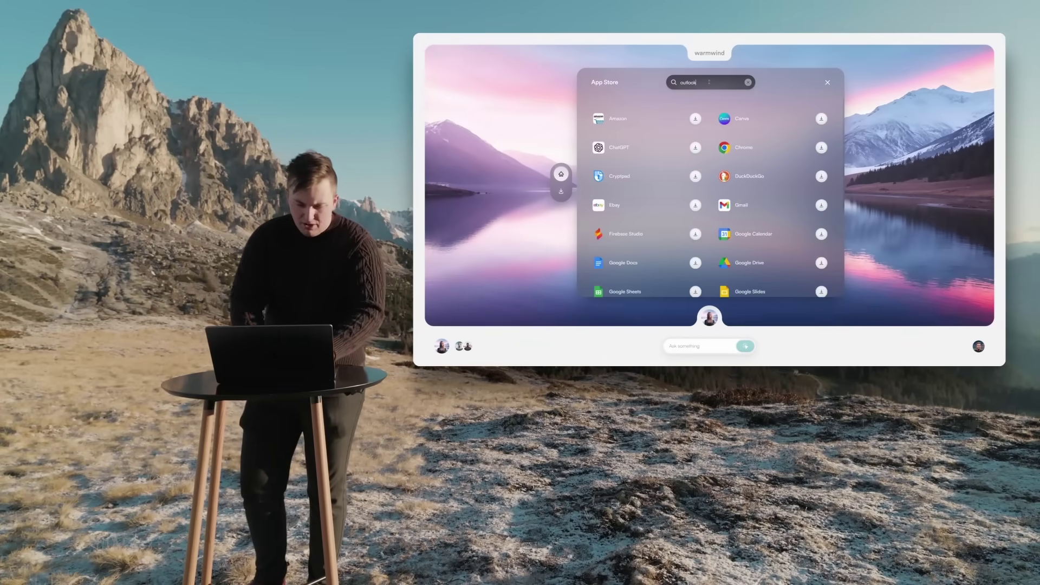
click(696, 119)
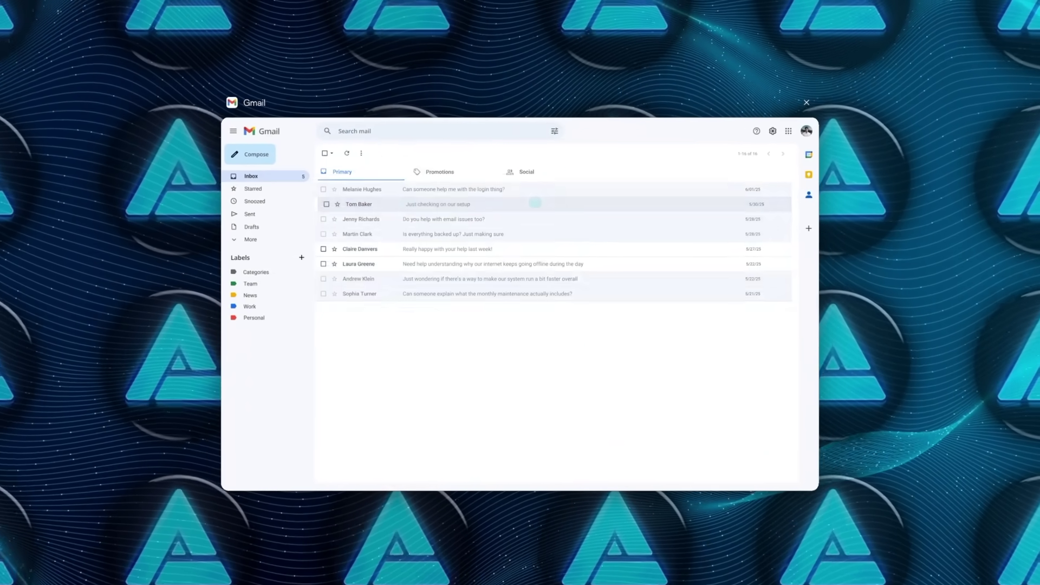
Start replies to the 'Just checking on our setup' email and the login-help email
click(535, 206)
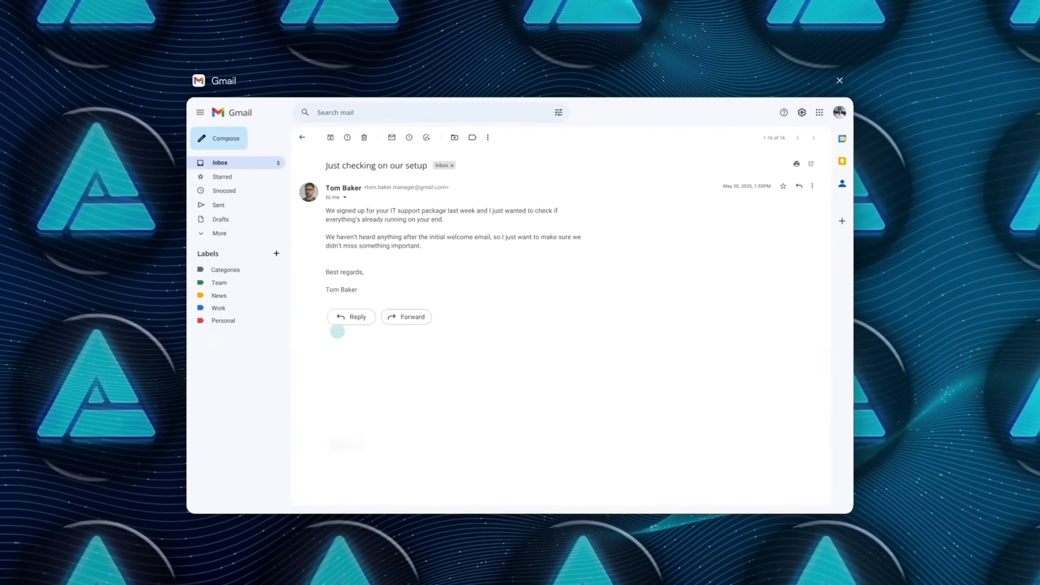
click(355, 316)
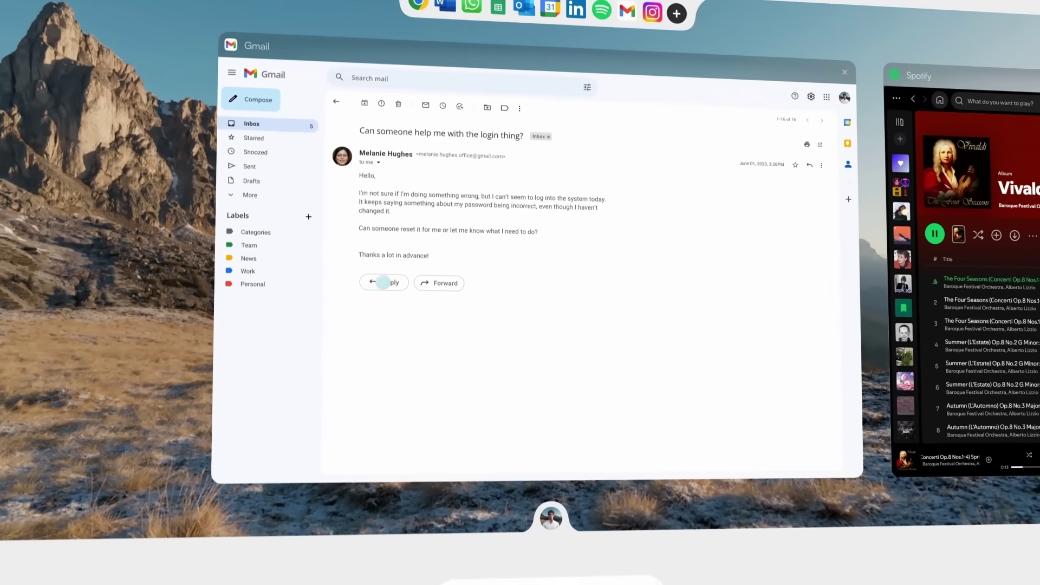
click(383, 282)
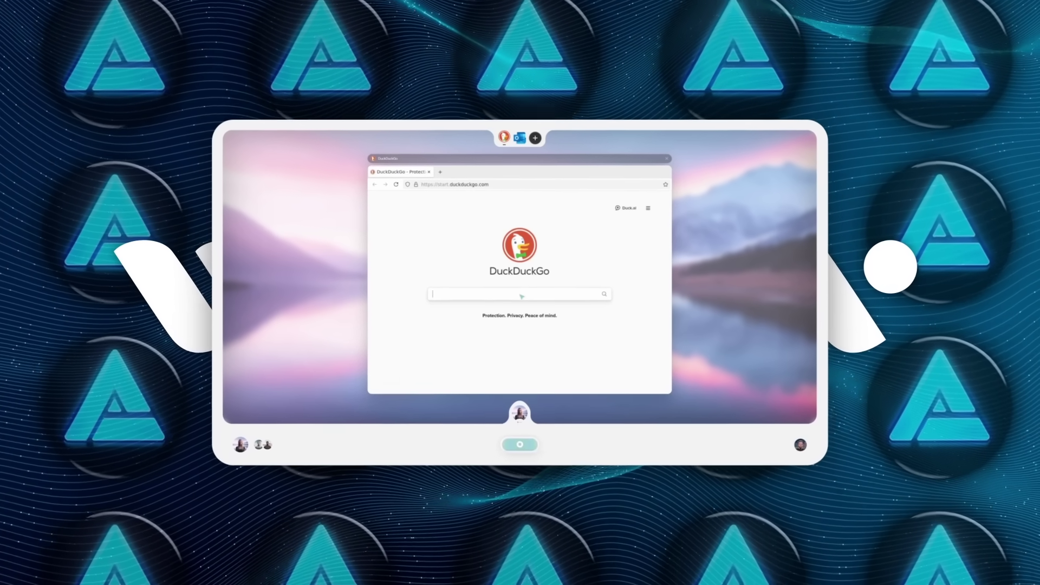
Enter 'weather in berlin' in the DuckDuckGo search box
text(weather in berl)
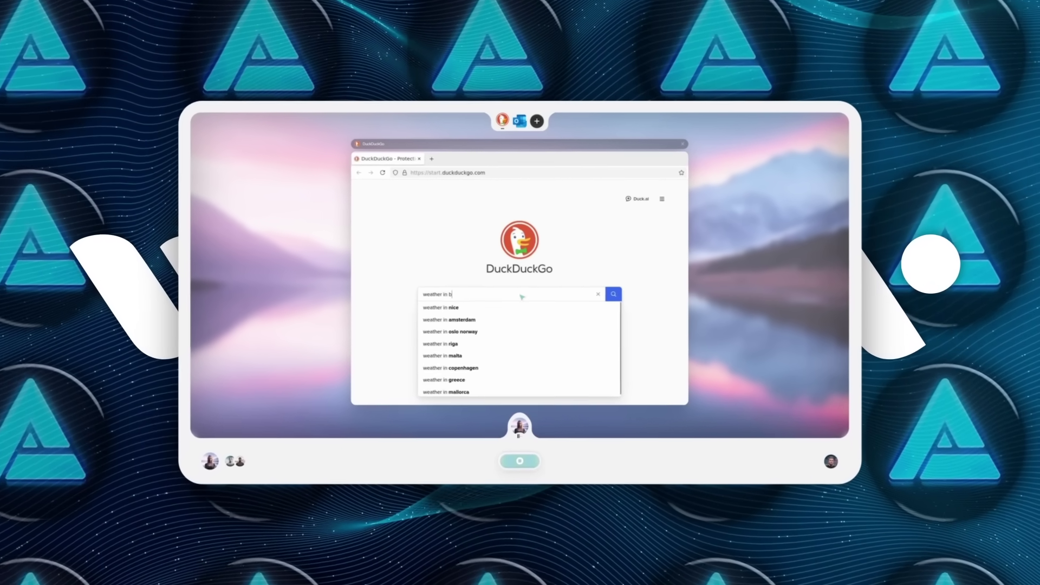
text(in)
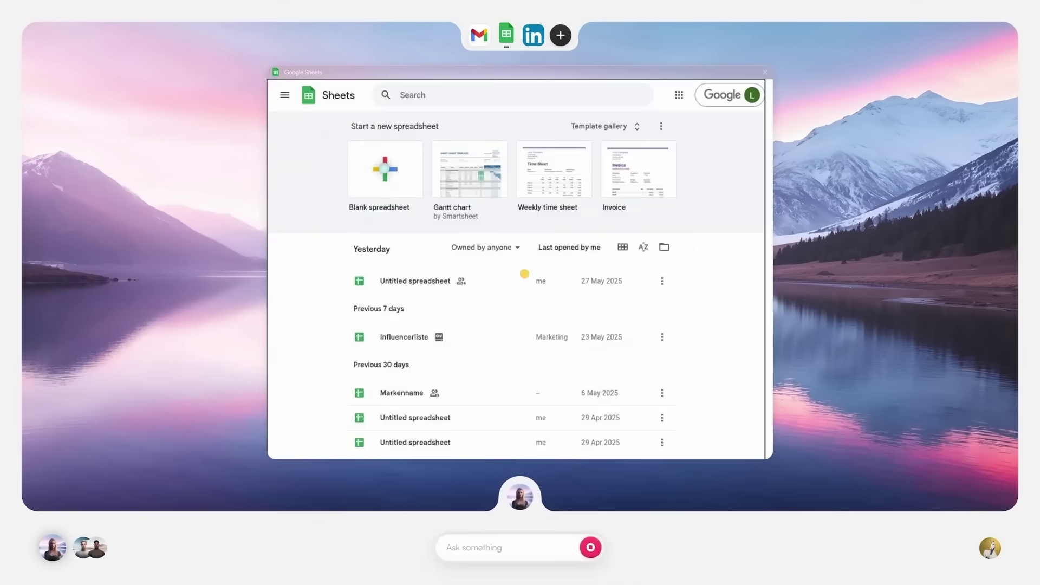
Create a blank LinkedIn Contacts sheet, send the LinkedIn connection request, then return to the sheet
click(384, 168)
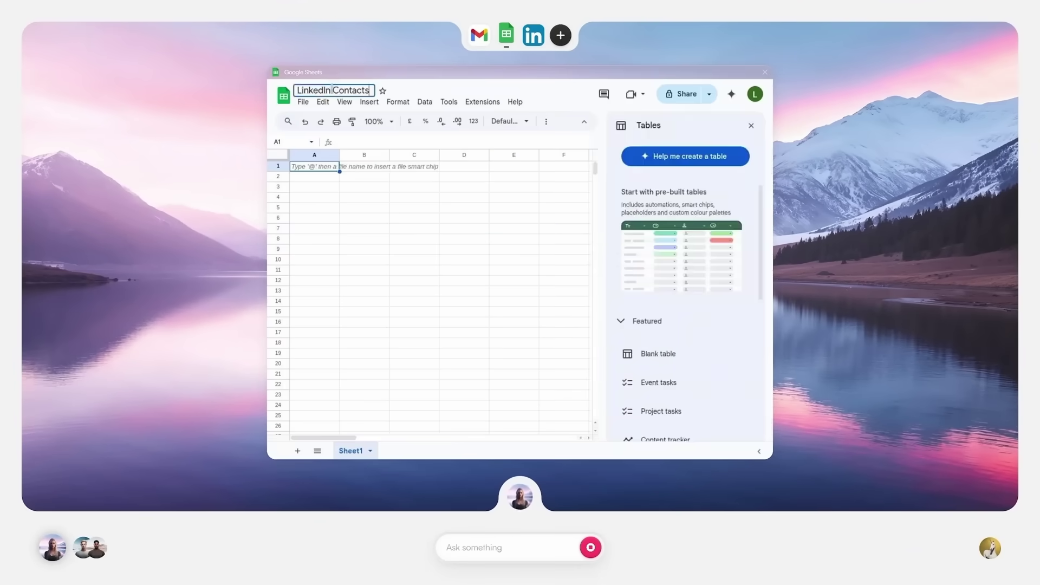
click(750, 125)
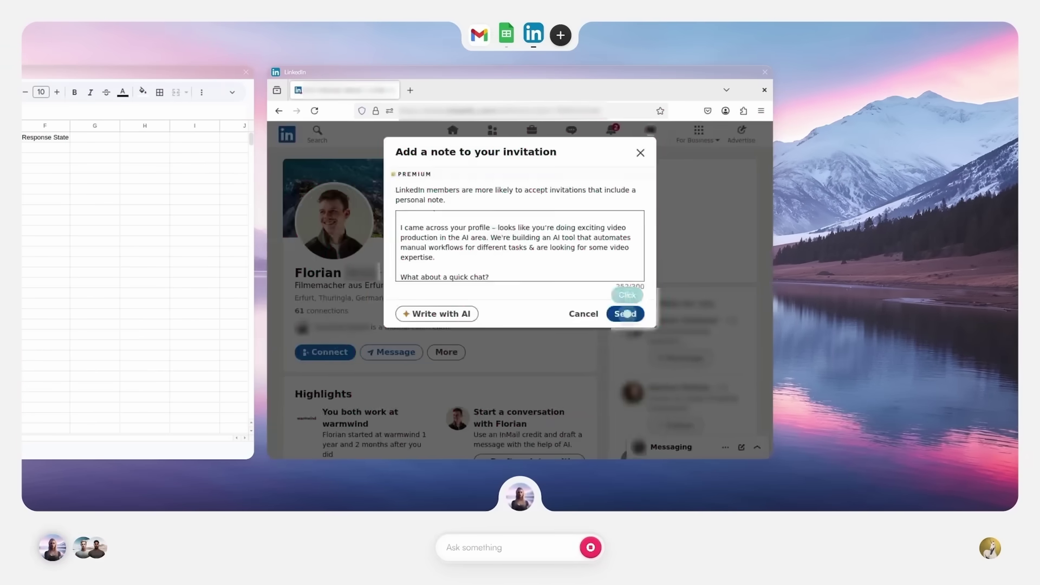
click(623, 311)
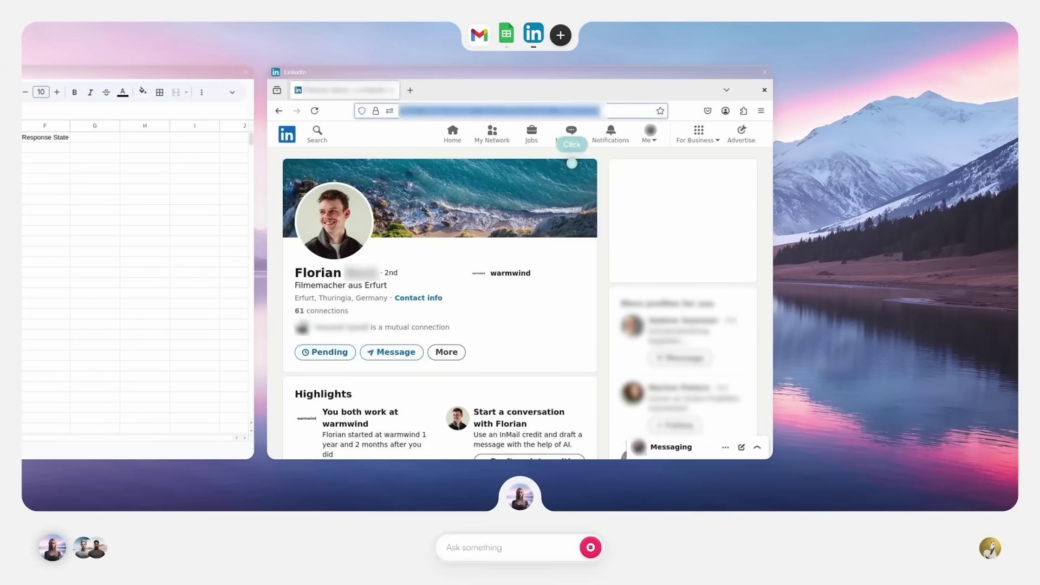
click(507, 34)
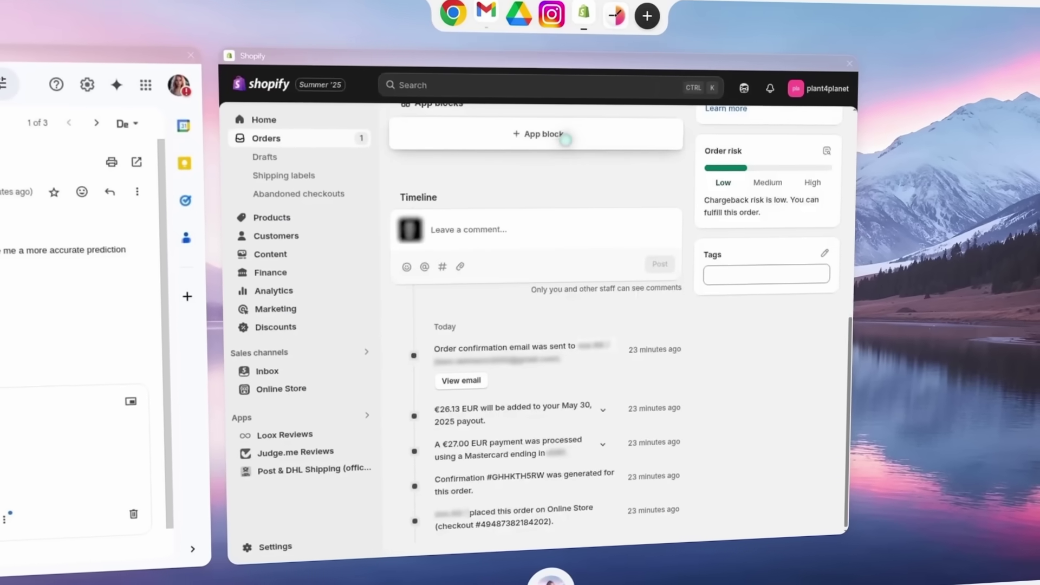
Reply to the arrival-date email that delivery depends on the DHL Service and changes will be notified
scroll(565, 140, up, 8)
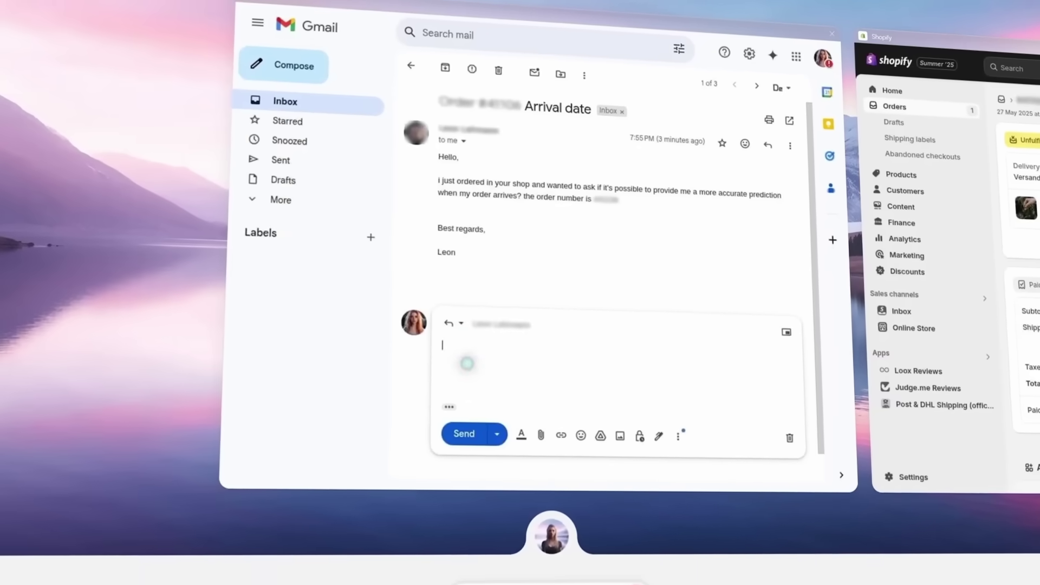
text(s is dependent from the DHL Service.  We will surely notify you on any change of your order status!  Best regards,  Julia)
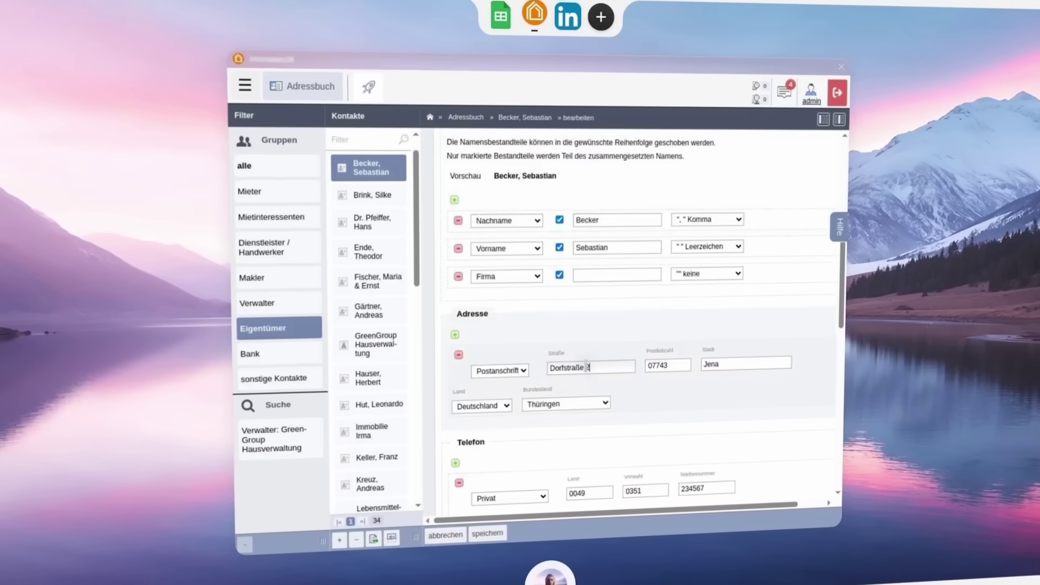
Replace the contact's postal code with 07749 and save the record
double_click(663, 364)
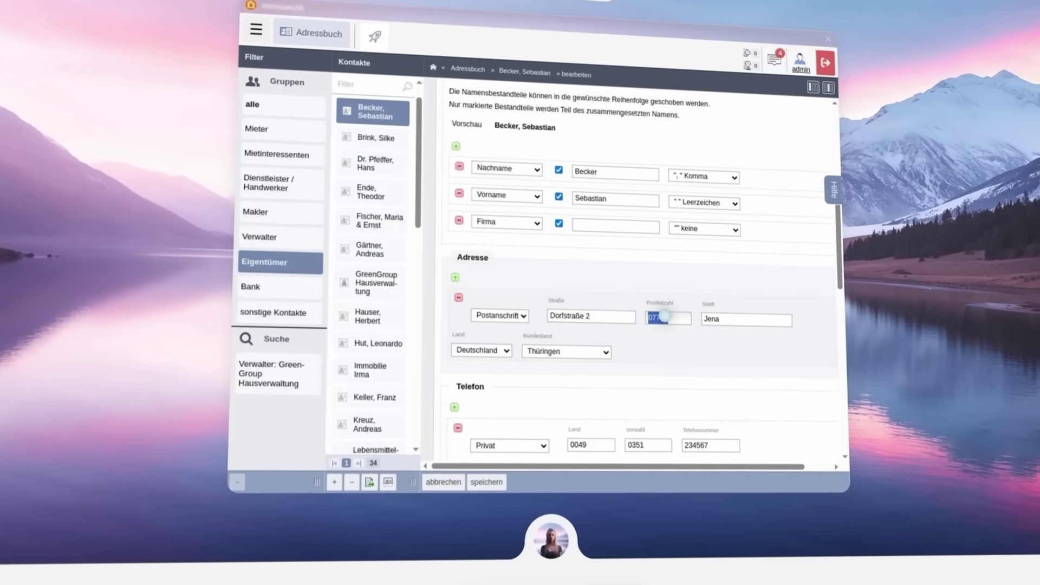
text(07749)
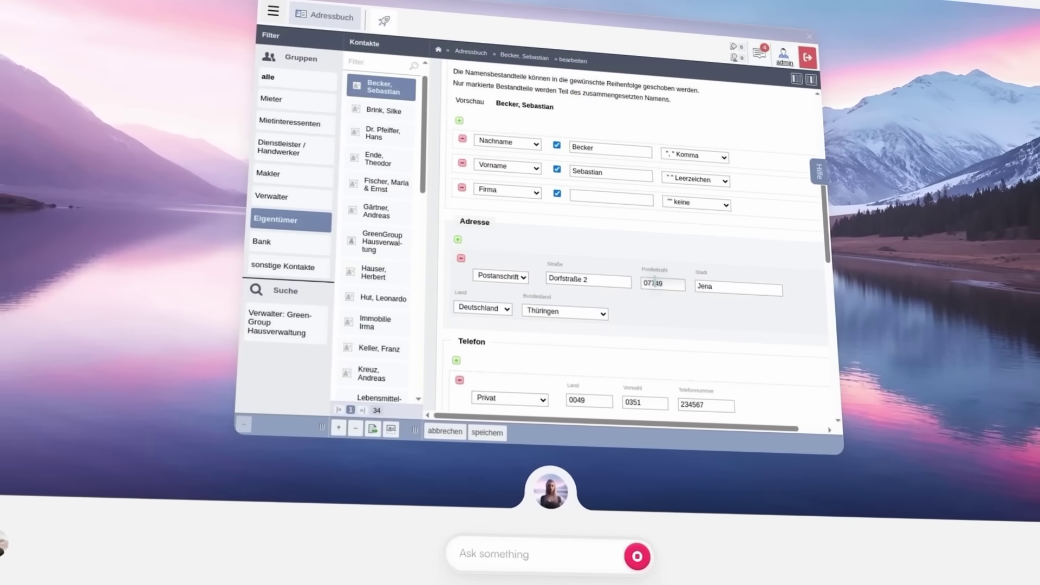
click(487, 433)
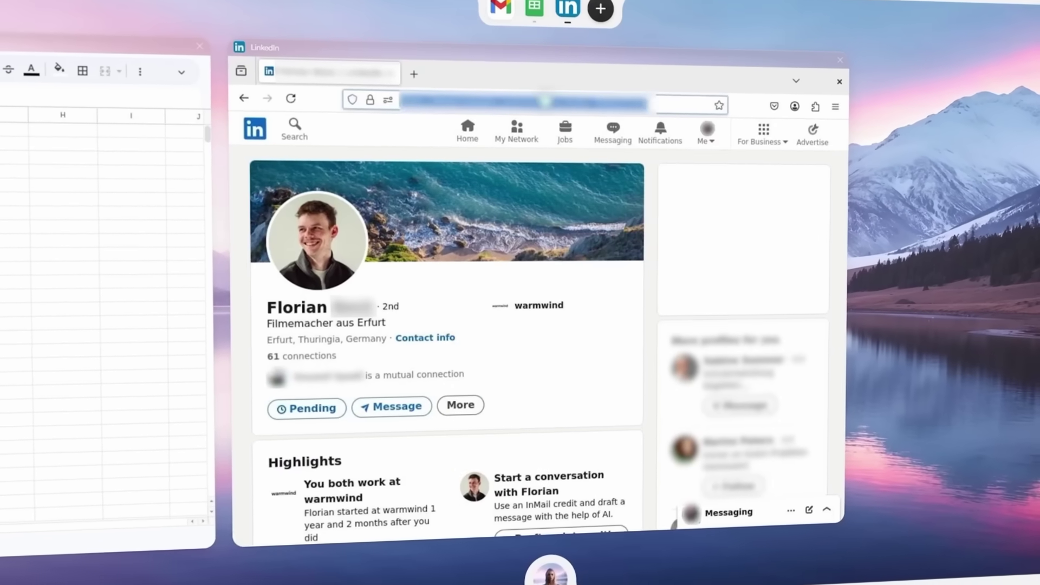
Bring up the editing menu for the LinkedIn page address
right_click(564, 102)
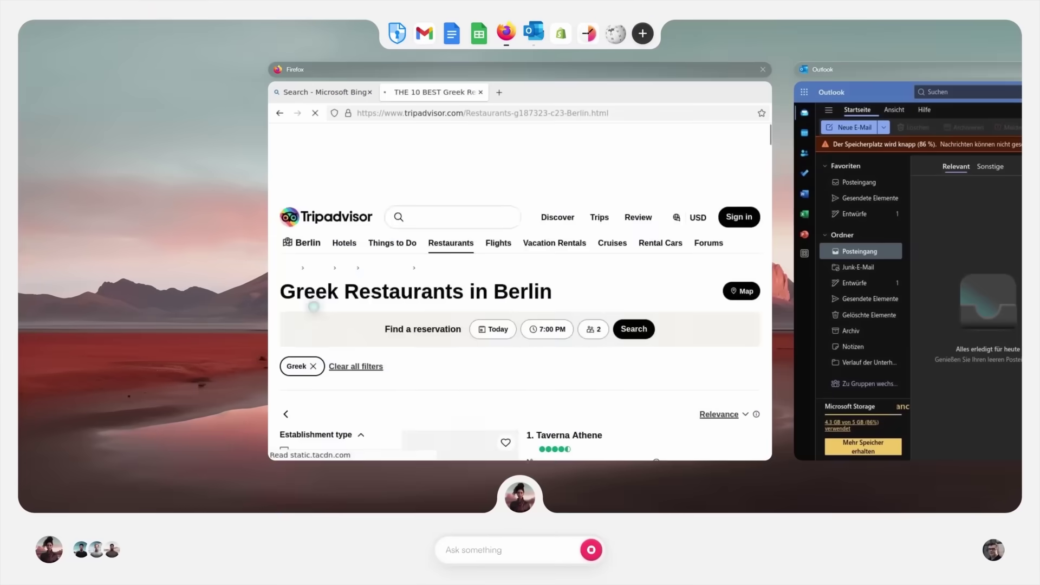
Open the '8-Day Forecast - Berlin.de' result from the Berlin weather search
scroll(749, 221, down, 5)
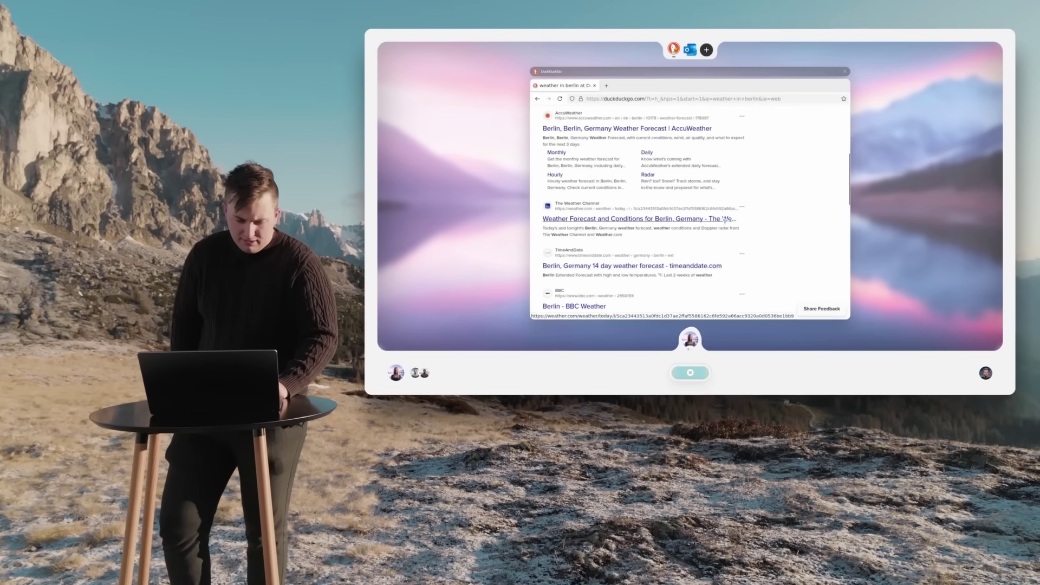
scroll(753, 230, down, 3)
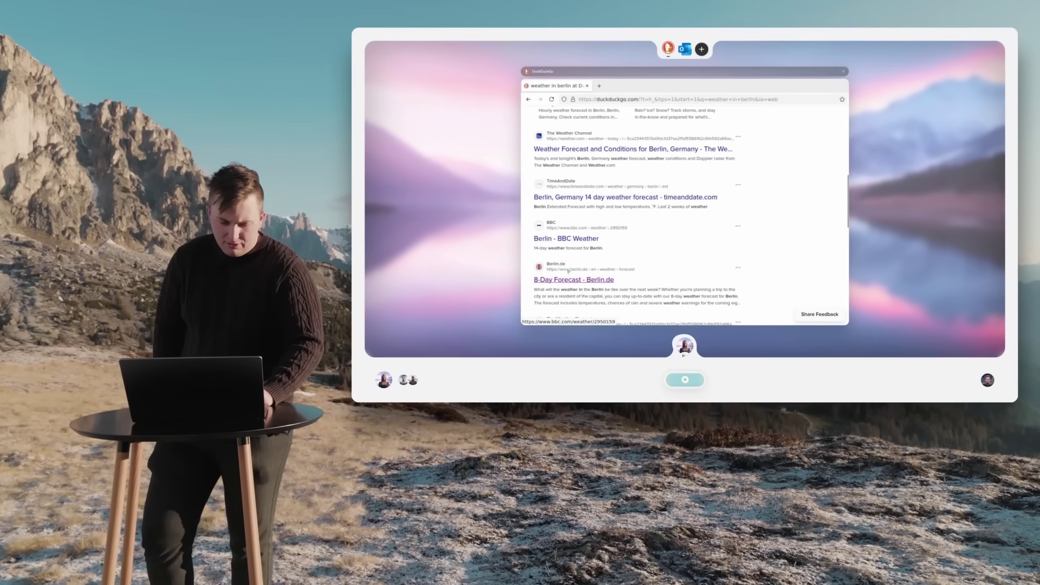
click(579, 275)
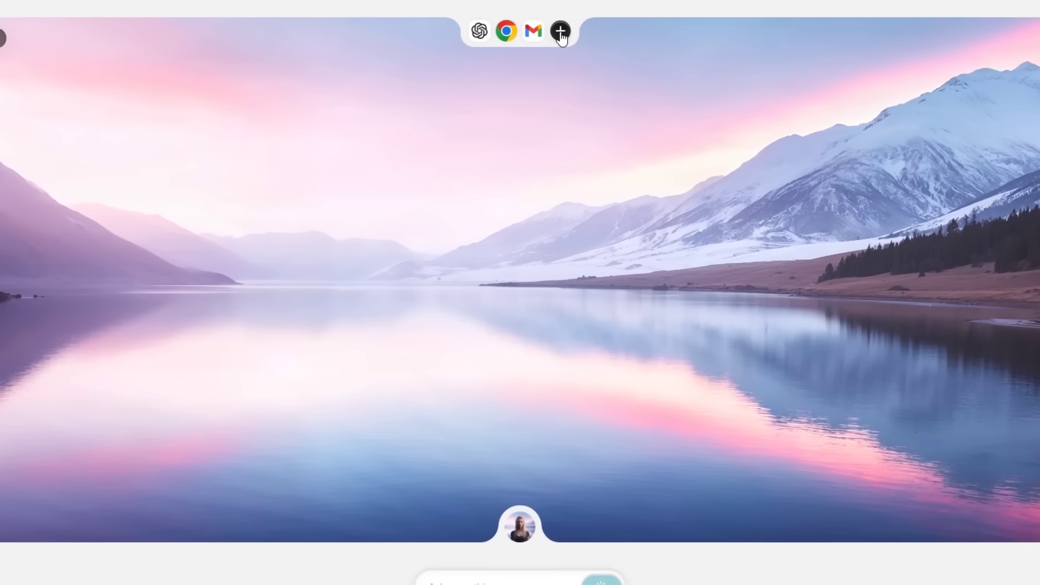
Browse the App Store's installable apps, then select the whole street address field
click(560, 31)
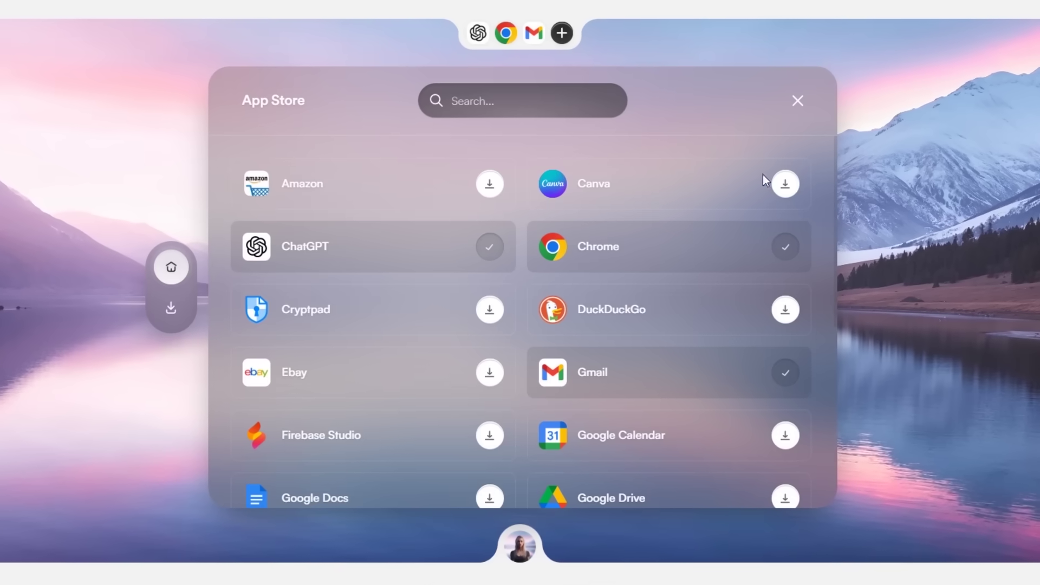
scroll(834, 469, down, 3)
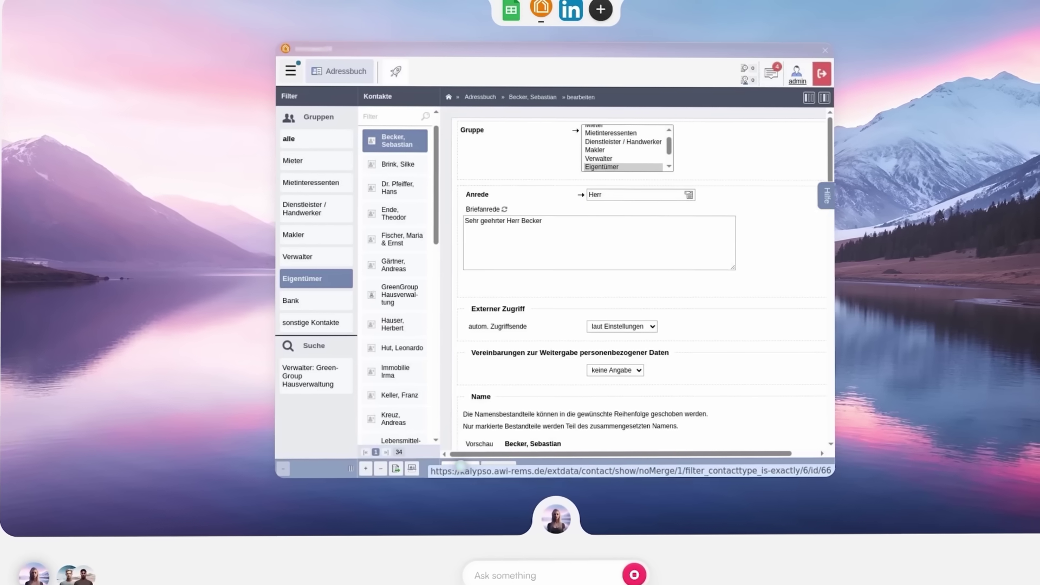
scroll(770, 251, down, 5)
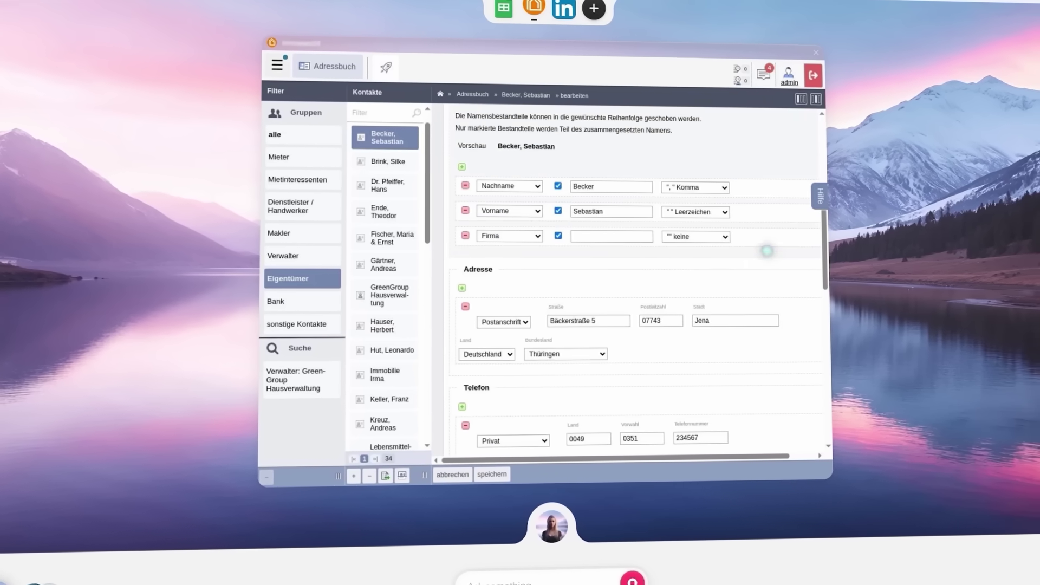
triple_click(586, 321)
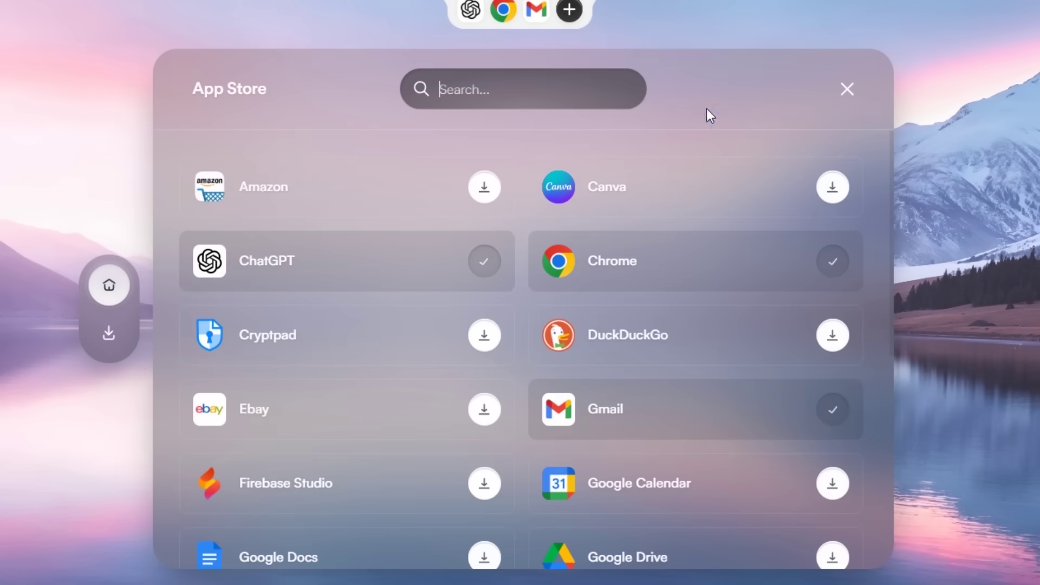
Scroll down the App Store list before moving to the Grand Slam data set spreadsheet
scroll(757, 277, down, 8)
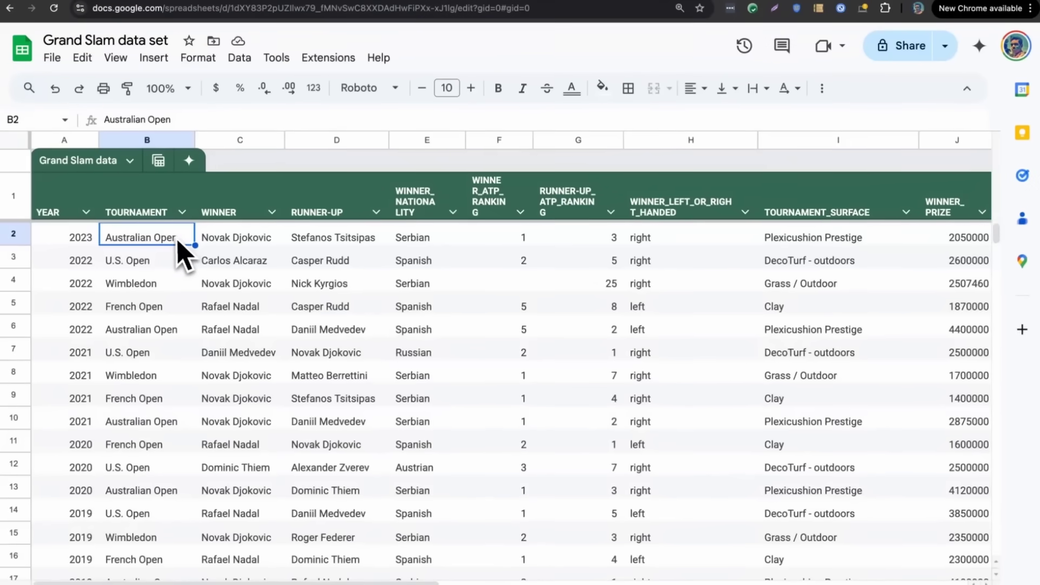
Scroll down to the later tournament rows of the Grand Slam data set sheet
scroll(179, 252, down, 15)
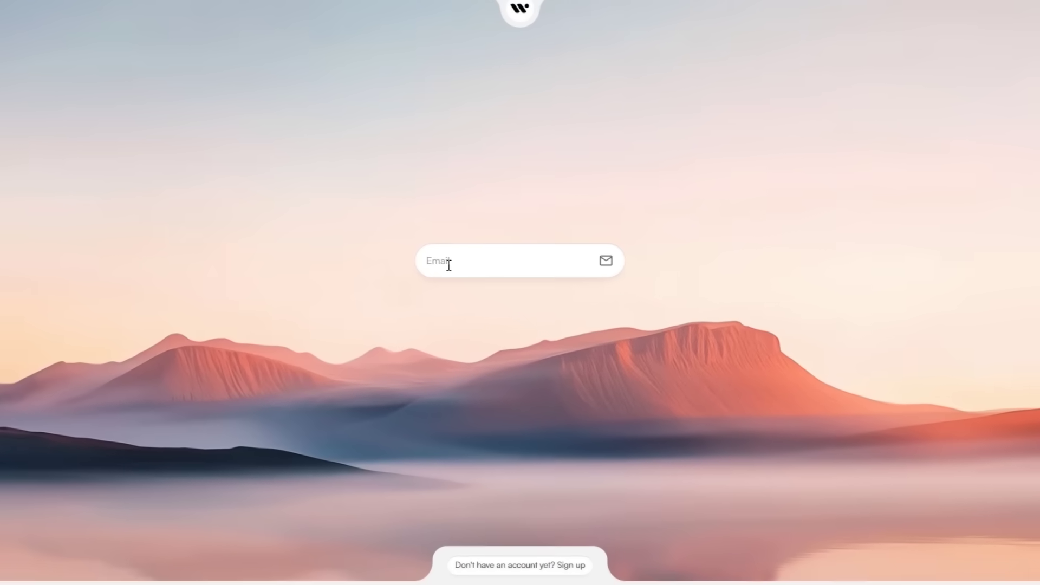
Search LinkedIn for 'warmwind' to reach the warmwind channel page
text(Your)
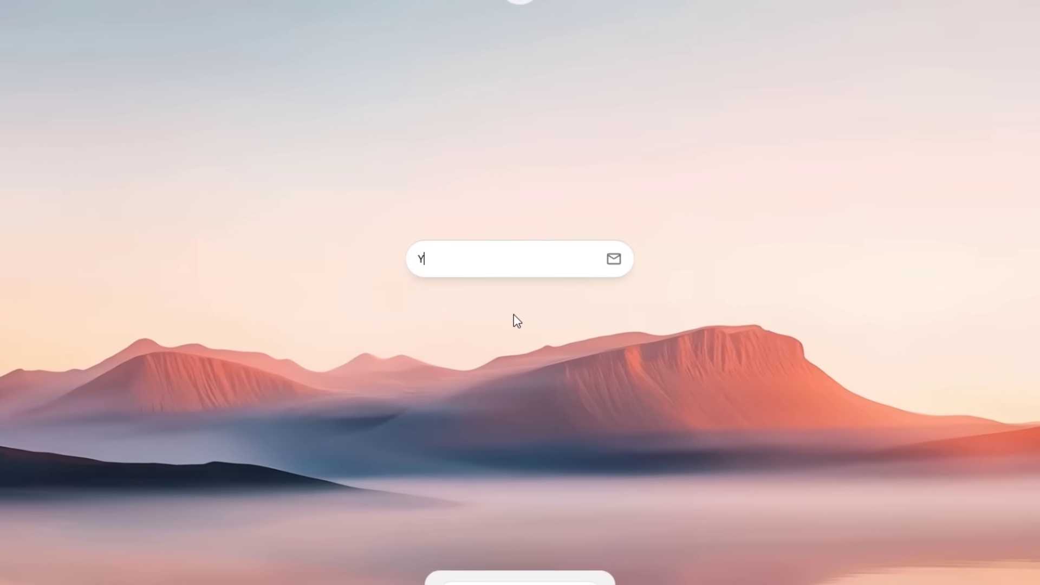
text(na)
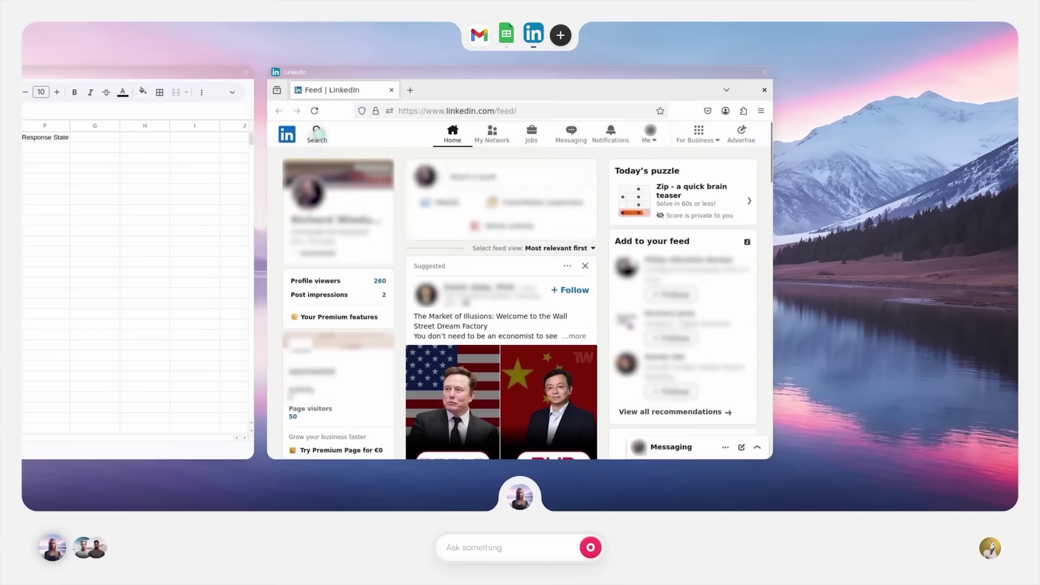
text(warmwind)
key(Return)
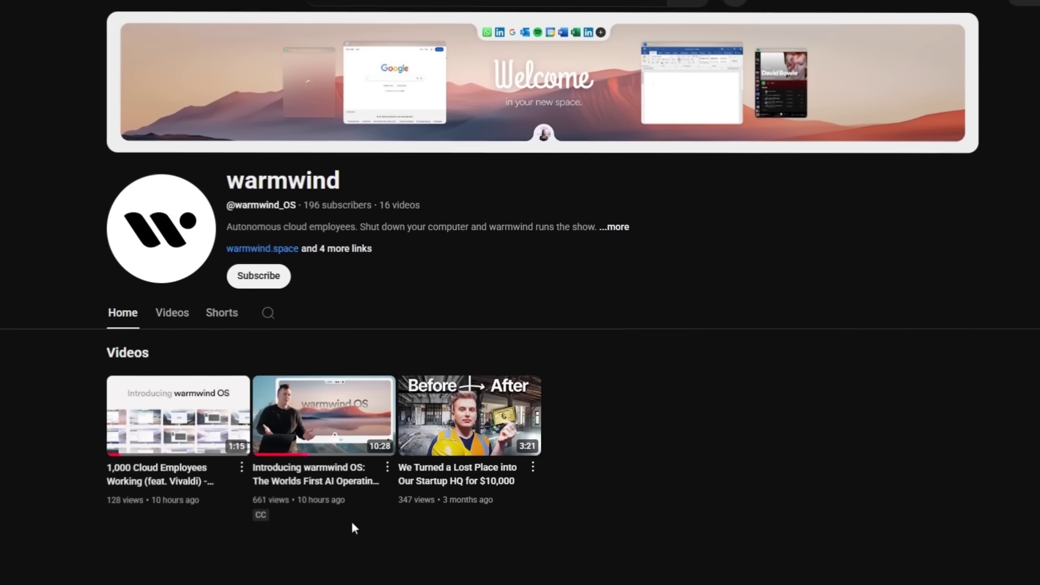
Show all videos on the warmwind YouTube channel via its Videos tab
click(178, 320)
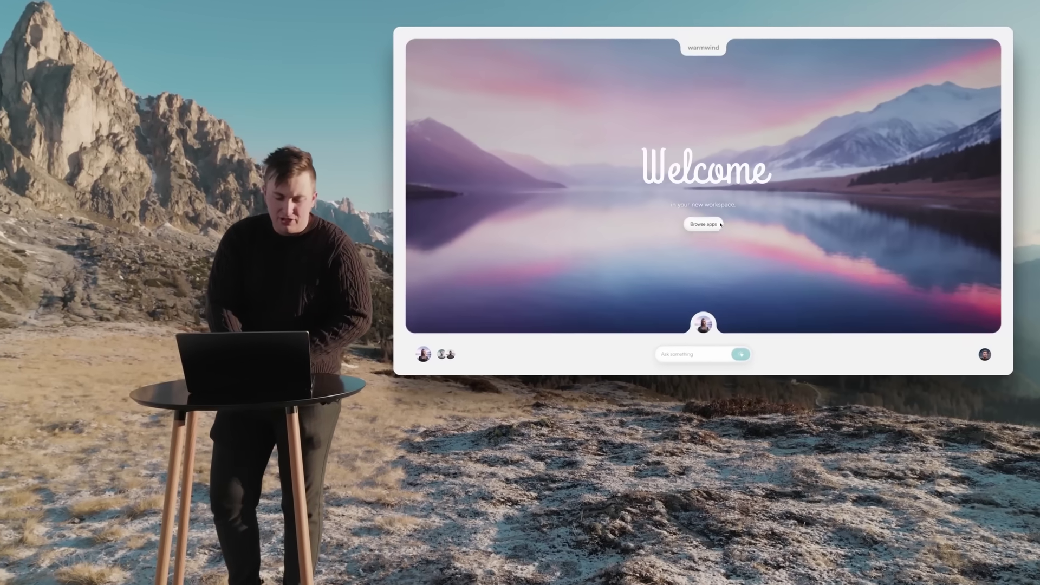
Search the App Store for 'outlook' and install the Outlook app
click(703, 224)
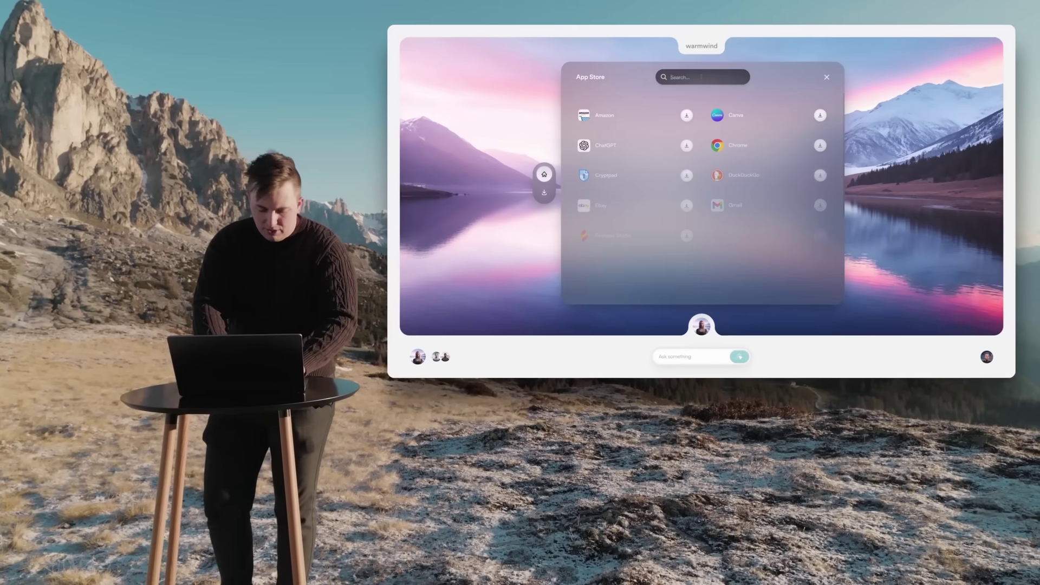
click(703, 78)
text(outlook)
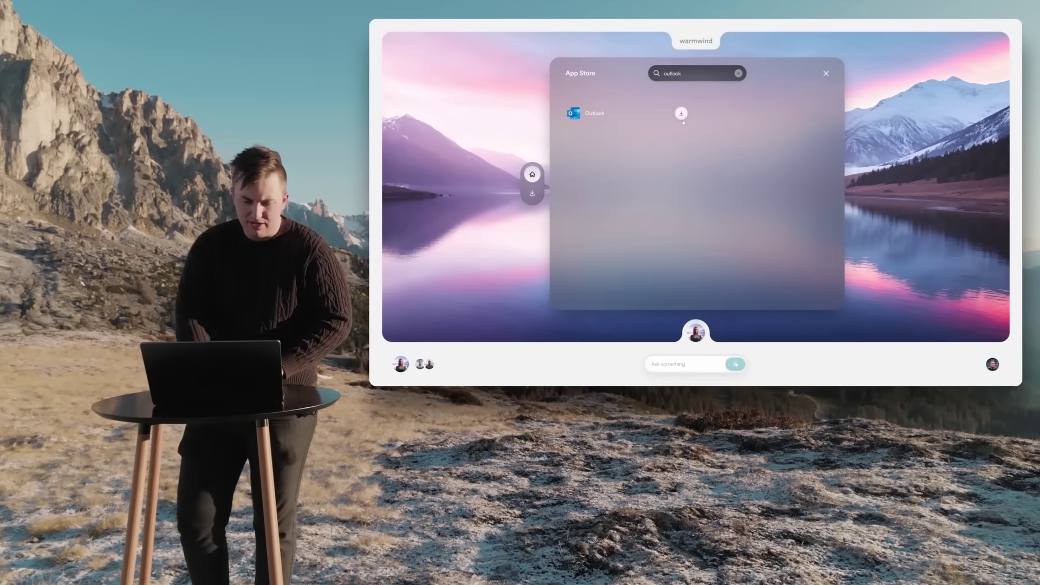
click(681, 114)
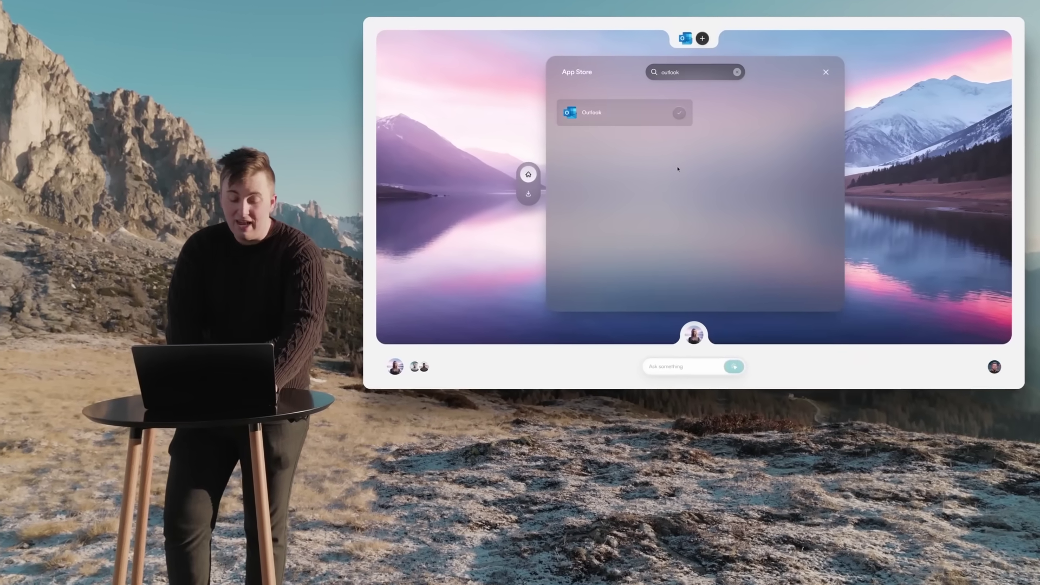